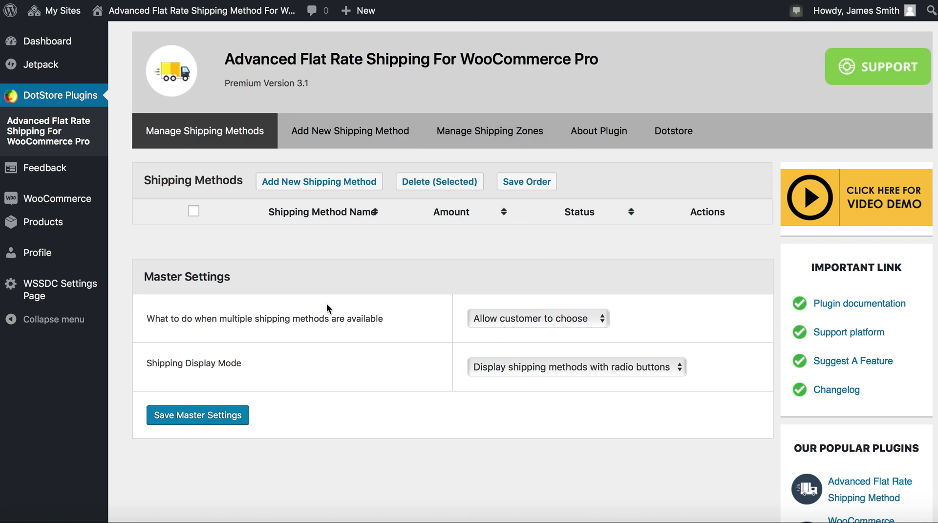
# Open Add Shipping Zone from the Manage Shipping Zones menu
pyautogui.moveTo(489, 142)
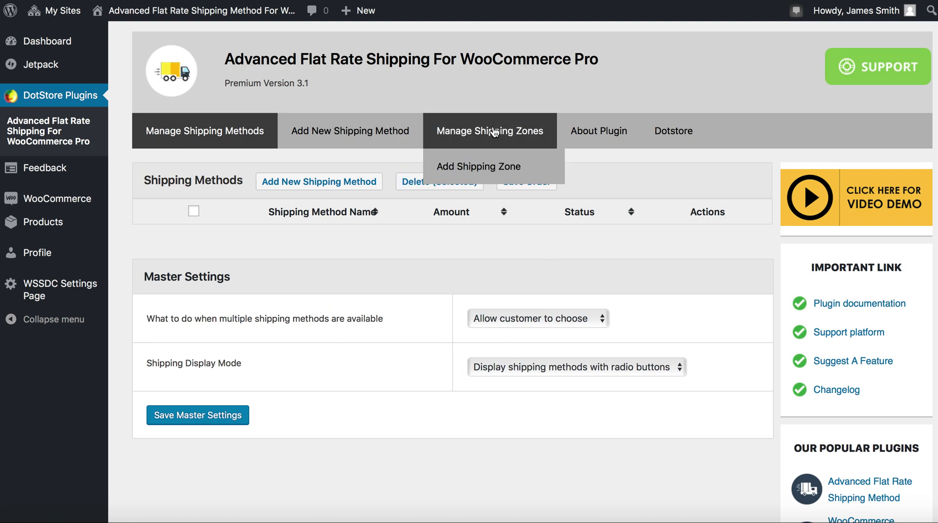
pyautogui.click(476, 165)
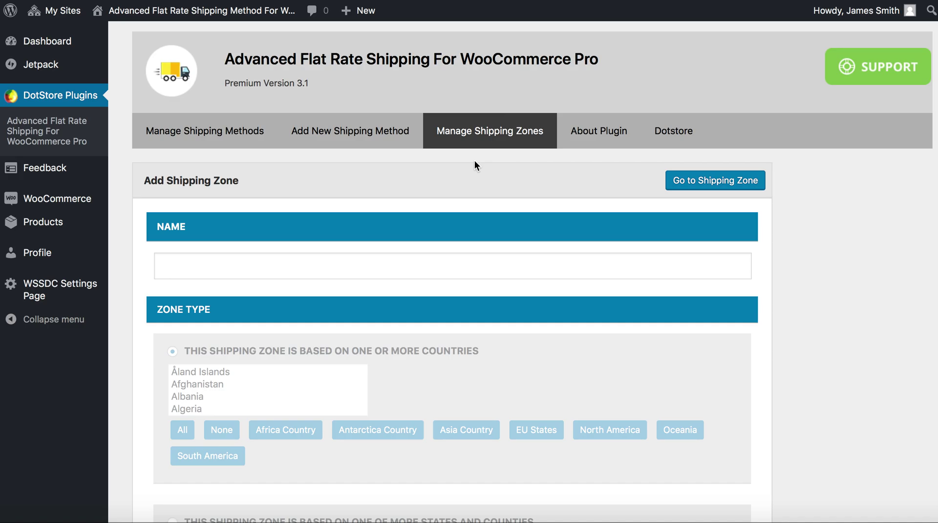
pyautogui.scroll(-3, 429, 292)
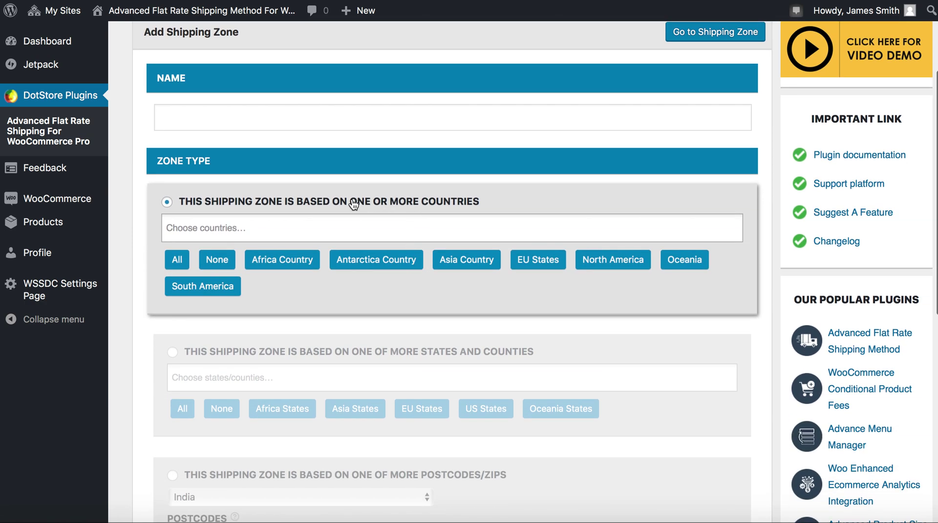
pyautogui.scroll(-1, 414, 331)
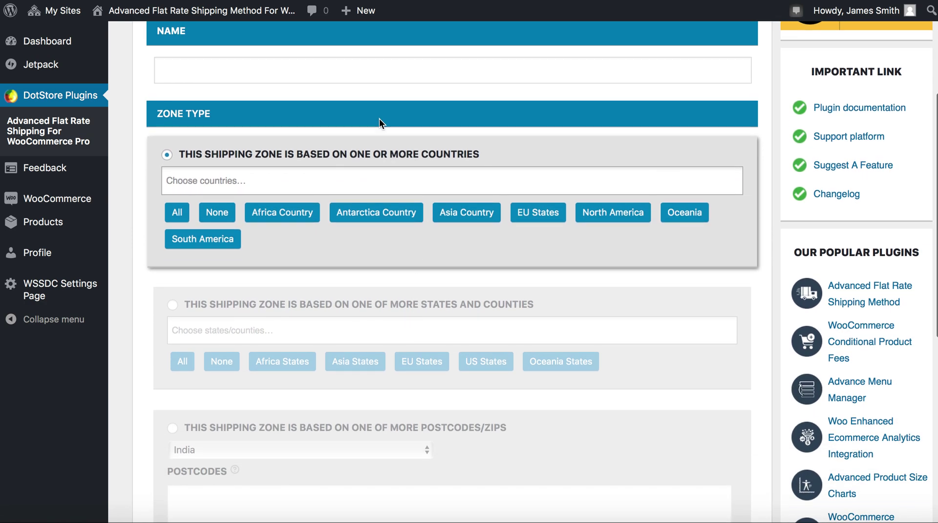
pyautogui.scroll(-2, 452, 158)
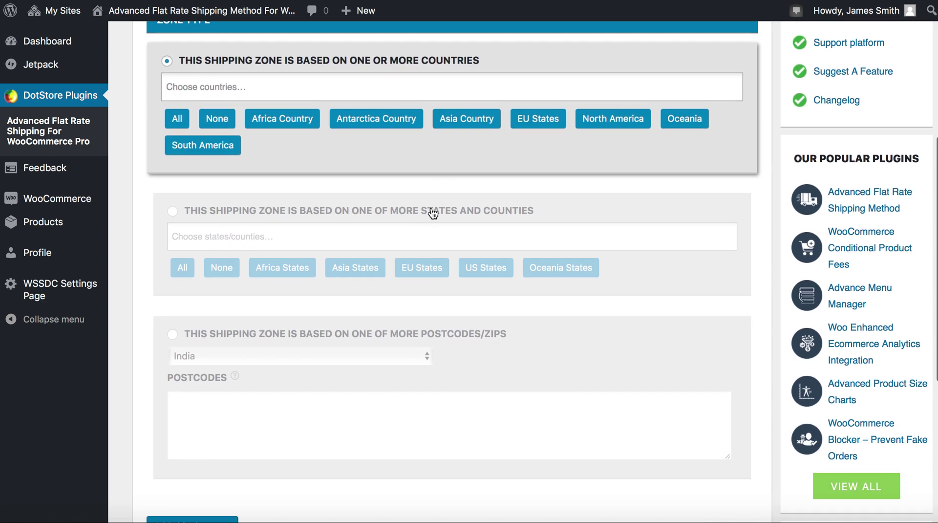
pyautogui.scroll(-3, 440, 215)
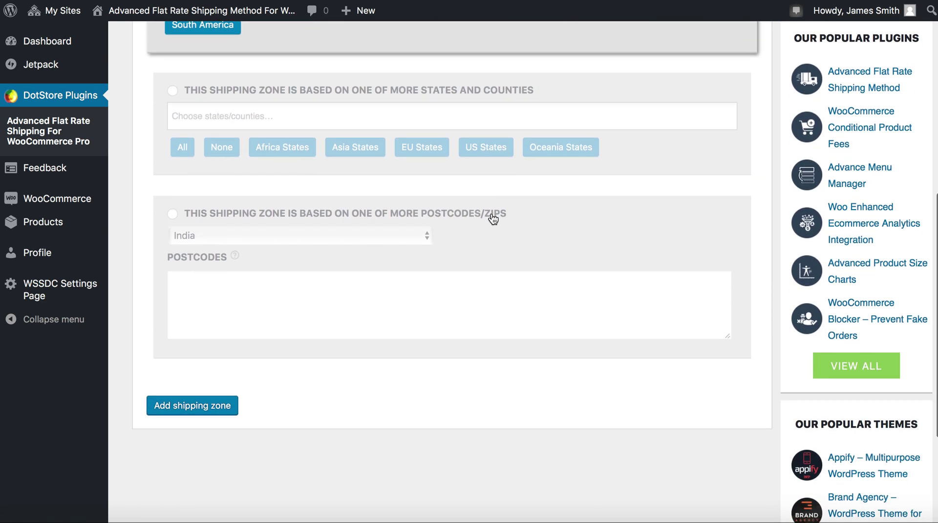
pyautogui.scroll(8, 492, 218)
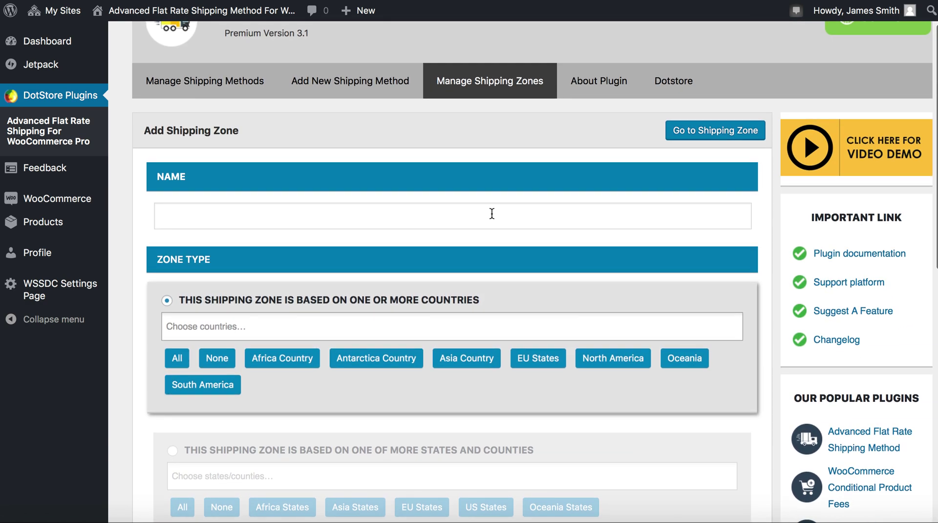
pyautogui.scroll(1, 493, 215)
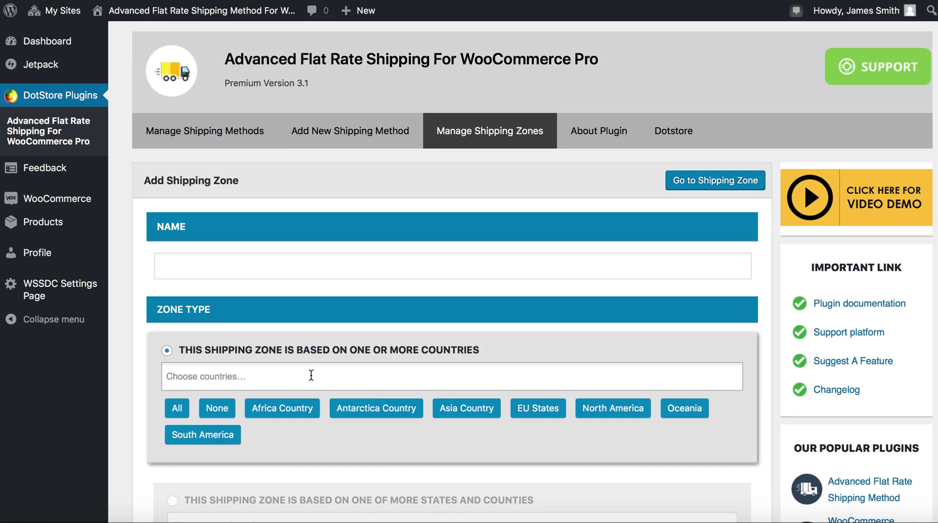
# Add Canada and United States (US) to the zone's countries
pyautogui.click(310, 376)
pyautogui.write('Cana')
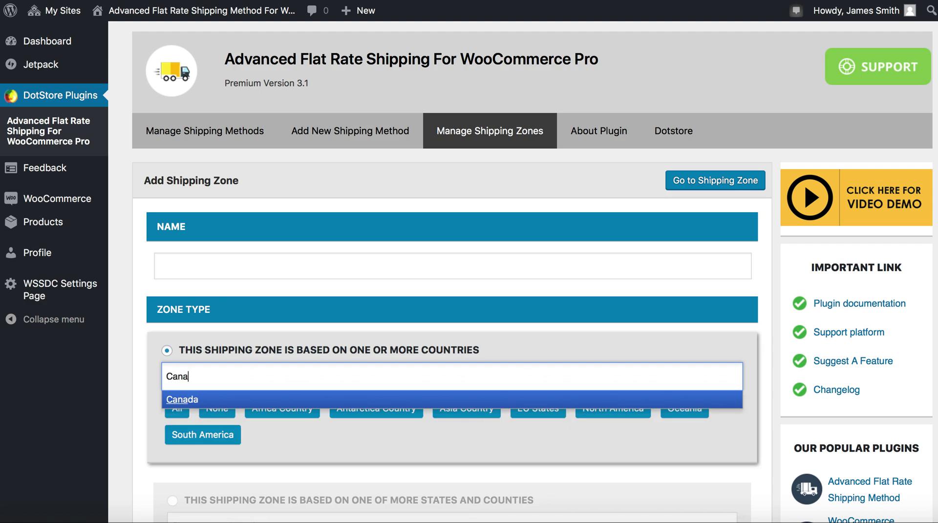
pyautogui.press('Return')
pyautogui.write('united')
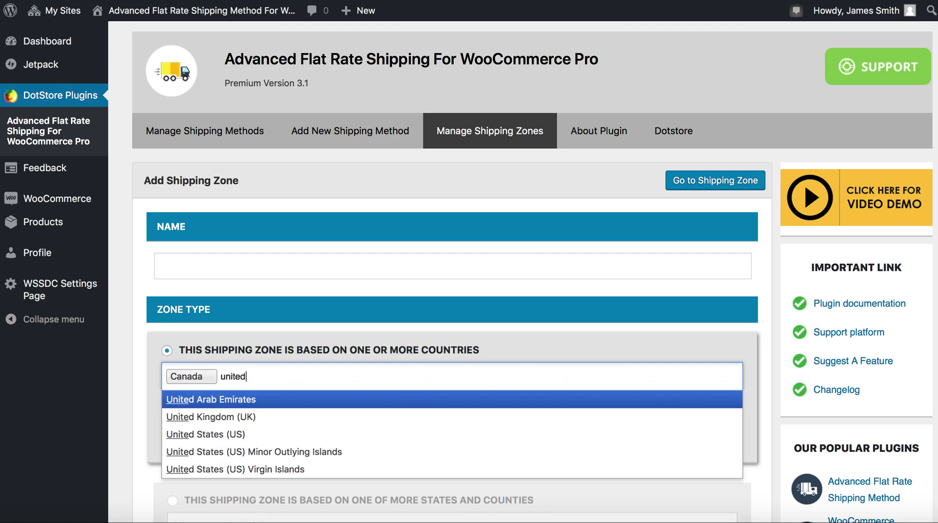
pyautogui.press('Down')
pyautogui.press('Down')
pyautogui.press('Return')
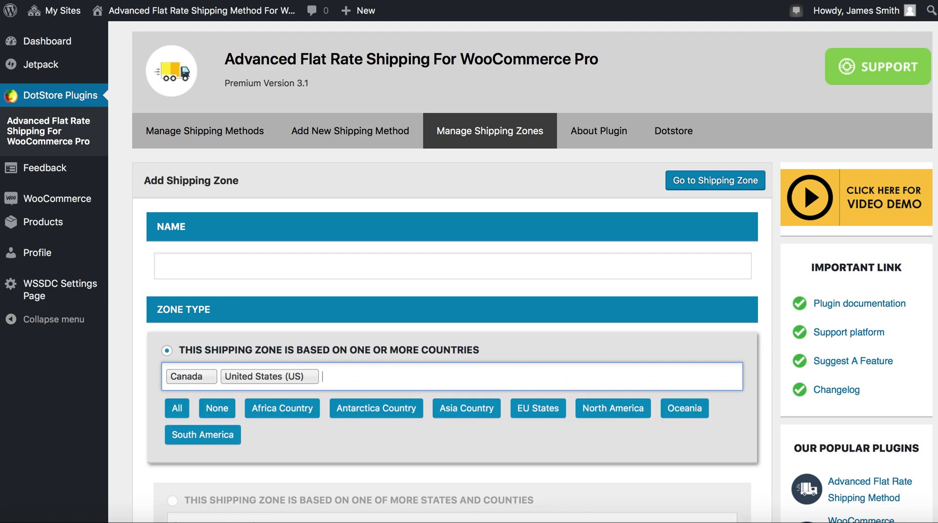
# Name the zone 'Shipping zone' and save it
pyautogui.click(330, 264)
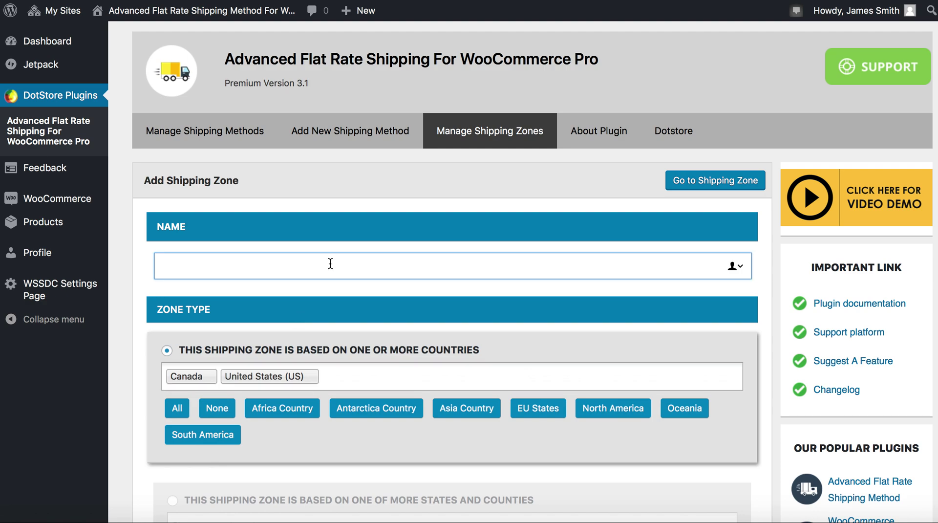
pyautogui.write('Shipping zone')
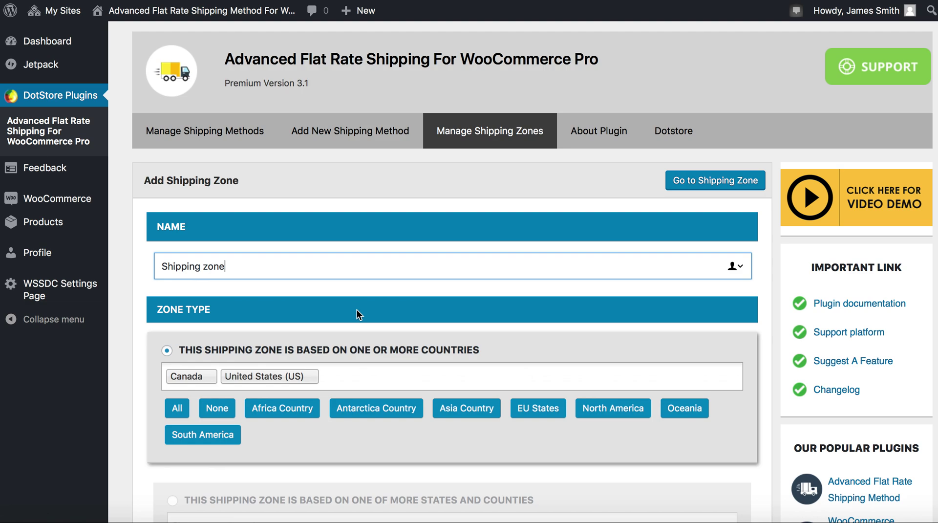
pyautogui.scroll(-8, 357, 310)
pyautogui.scroll(-1, 357, 310)
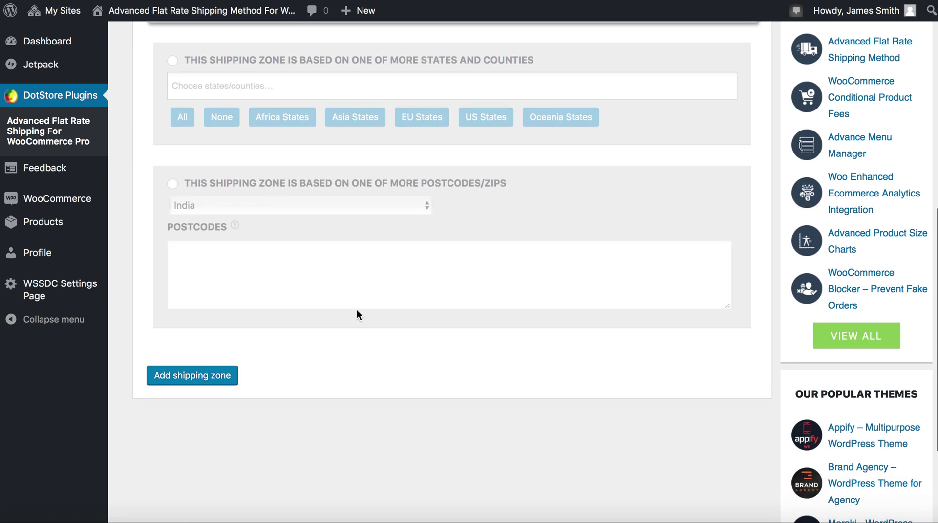
pyautogui.click(226, 374)
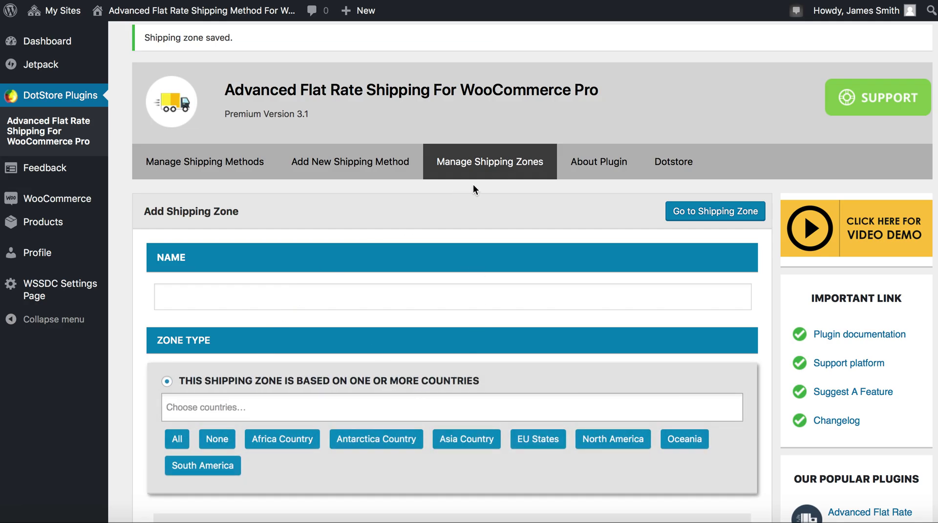
# Check that 'Shipping zone' appears in the shipping zone list, then move toward Add New Shipping Method
pyautogui.moveTo(476, 171)
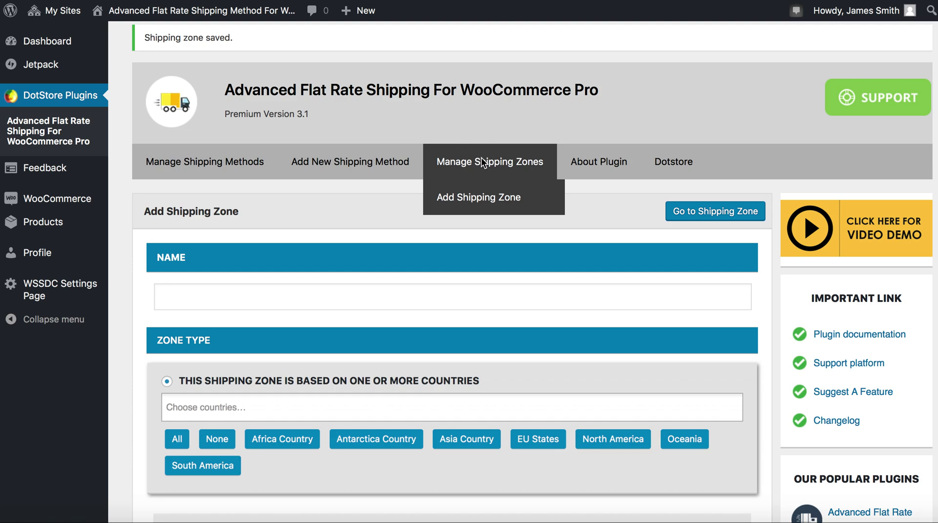
pyautogui.click(482, 163)
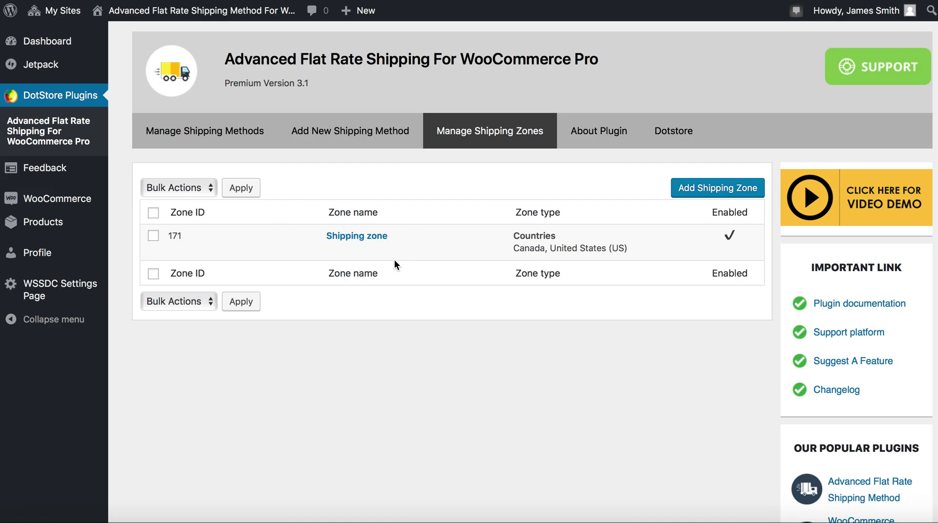
pyautogui.moveTo(410, 249)
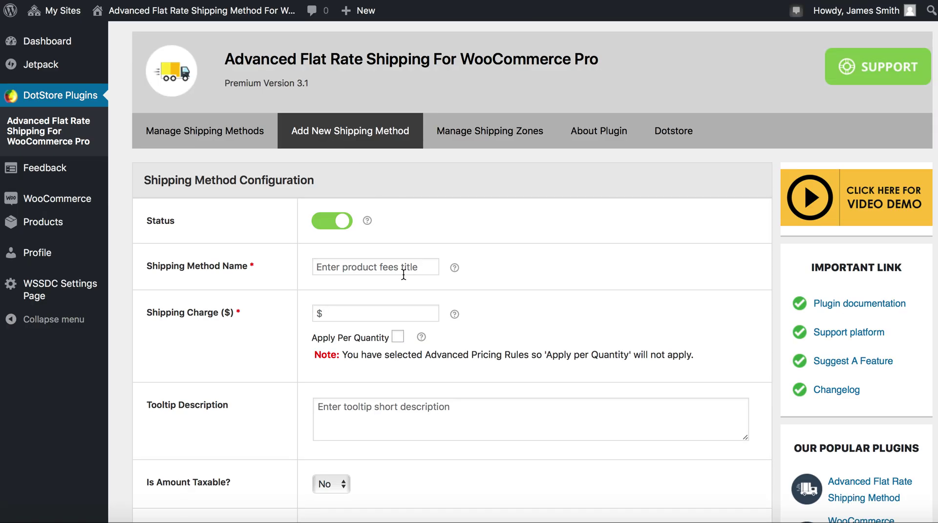
# Name the shipping method 'Shipping Zone by Country' and set its charge to 8
pyautogui.click(347, 269)
pyautogui.write('Shipping Zone by Country')
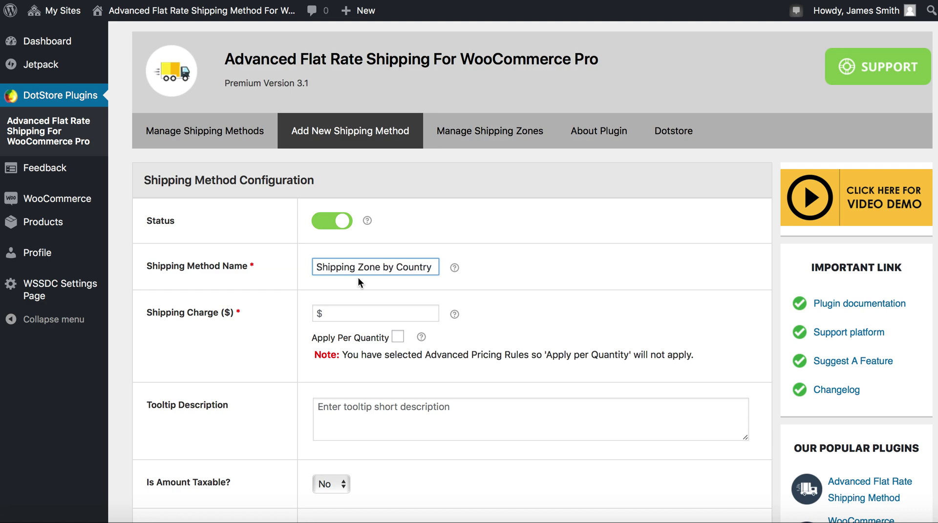
pyautogui.scroll(-2, 362, 285)
pyautogui.scroll(-1, 364, 289)
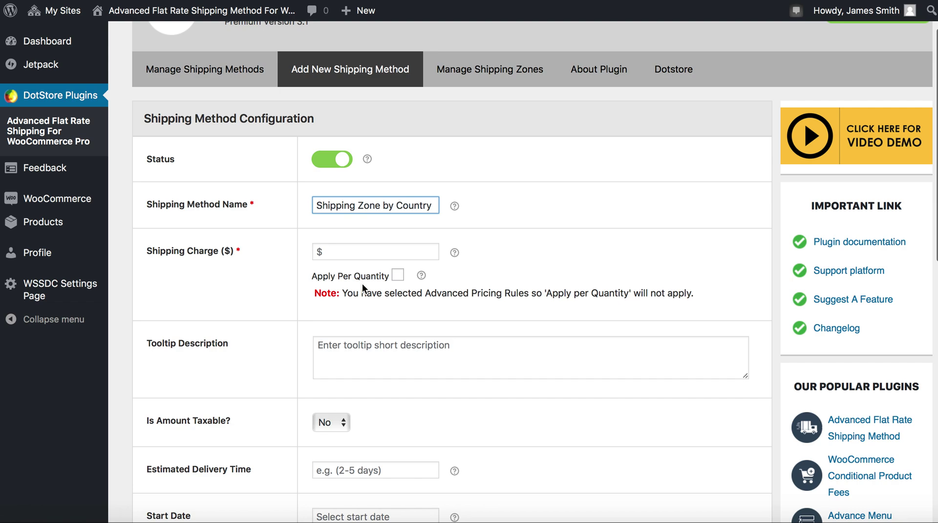
pyautogui.scroll(-1, 363, 289)
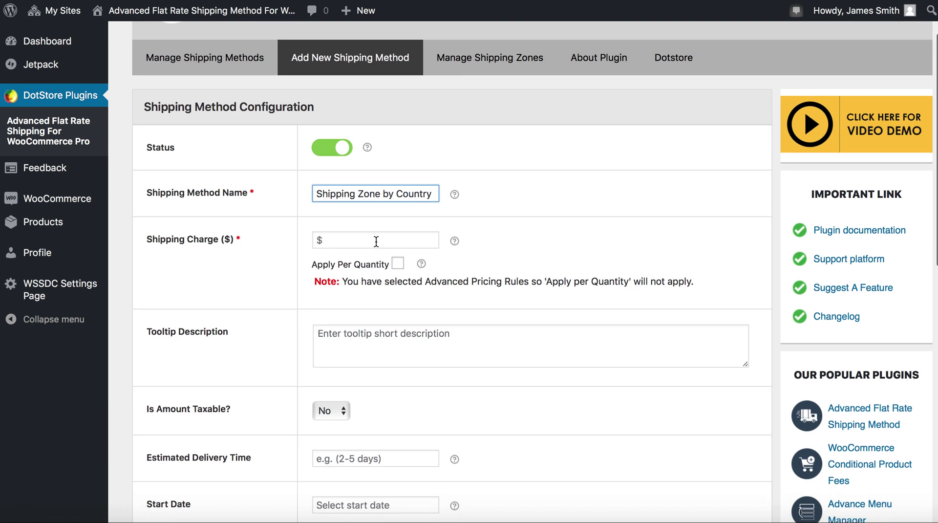
pyautogui.click(376, 241)
pyautogui.write('8')
pyautogui.scroll(-3, 379, 245)
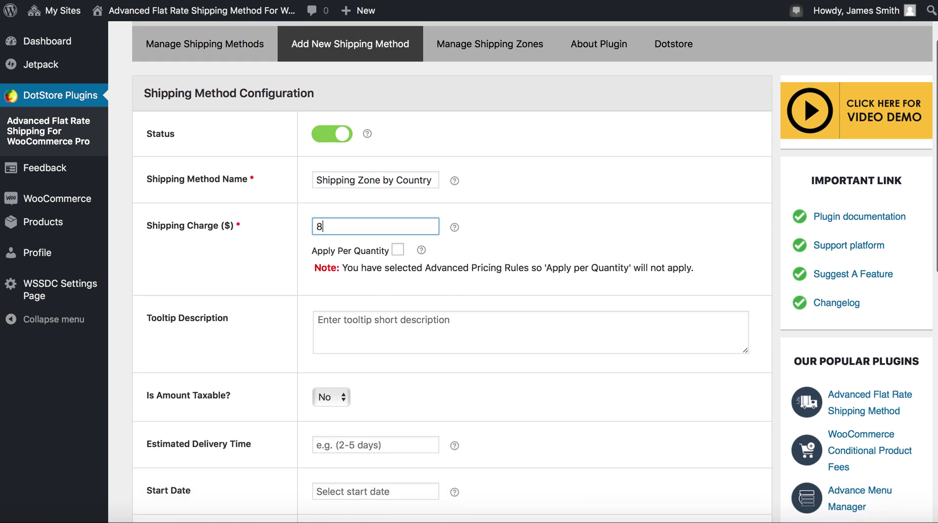
# Leave Apply Per Quantity off and paste 'Shipping Zone by Country' as the tooltip description
pyautogui.click(398, 214)
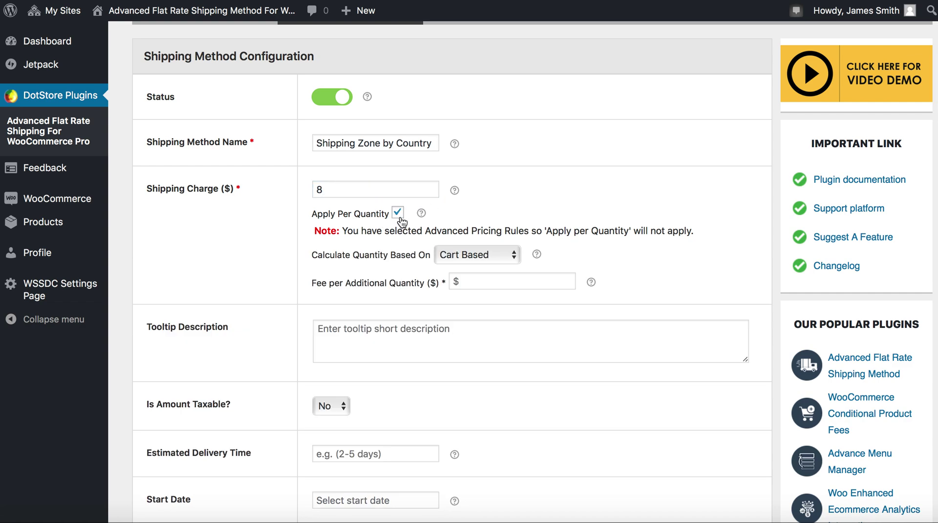
pyautogui.click(453, 256)
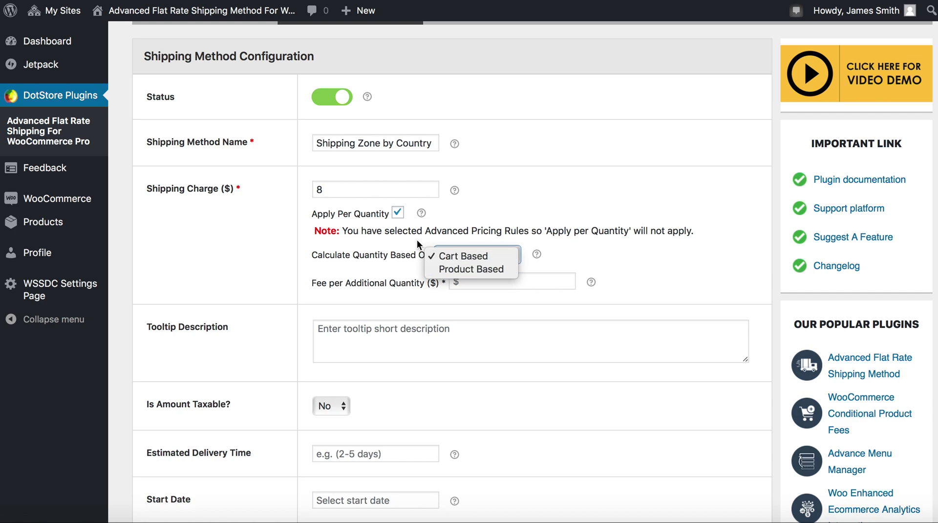
pyautogui.click(398, 214)
pyautogui.click(398, 214)
pyautogui.click(398, 214)
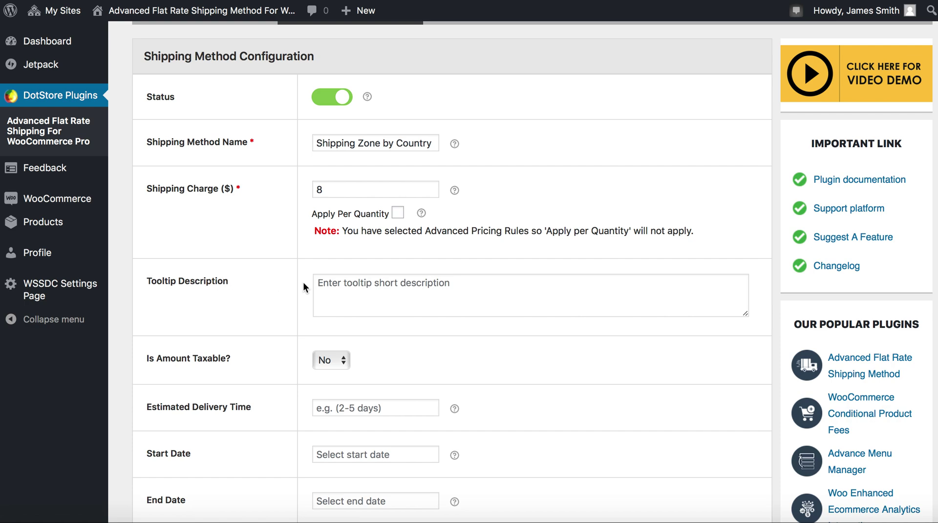
pyautogui.click(361, 285)
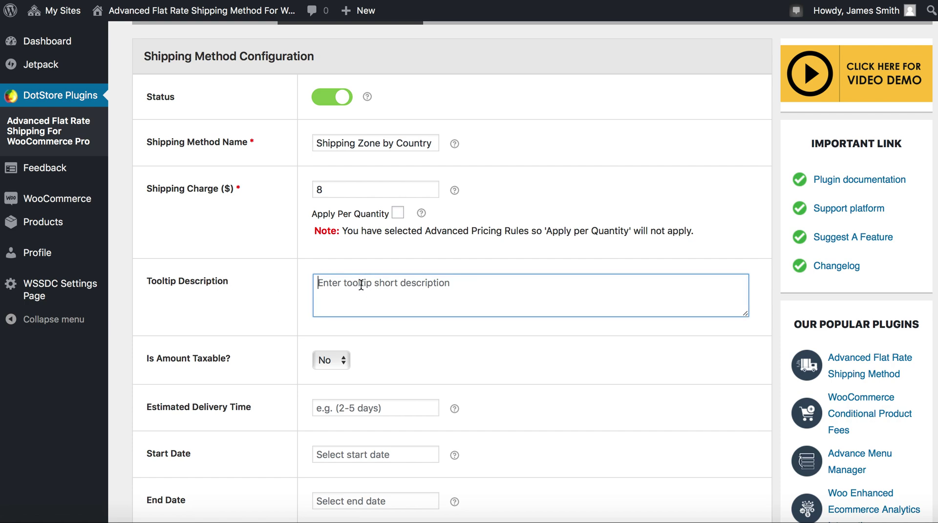
pyautogui.write('Shipping Zone by Country')
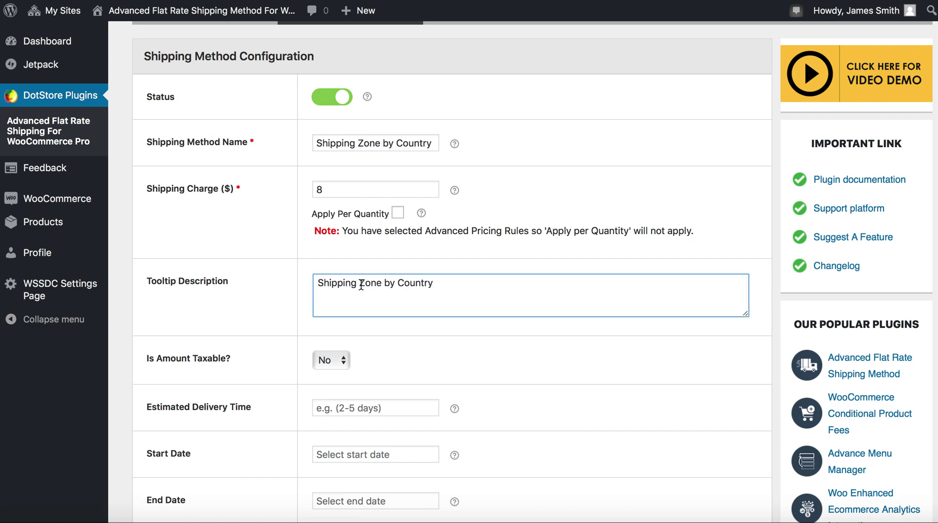
# Set the shipping method rule to Zone equal to 'Shipping zone'
pyautogui.scroll(-5, 361, 284)
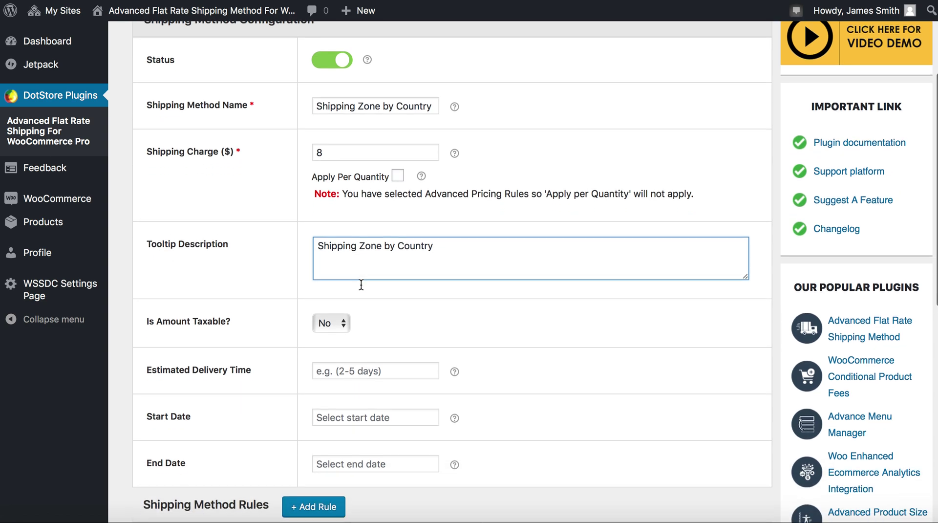
pyautogui.scroll(-4, 361, 285)
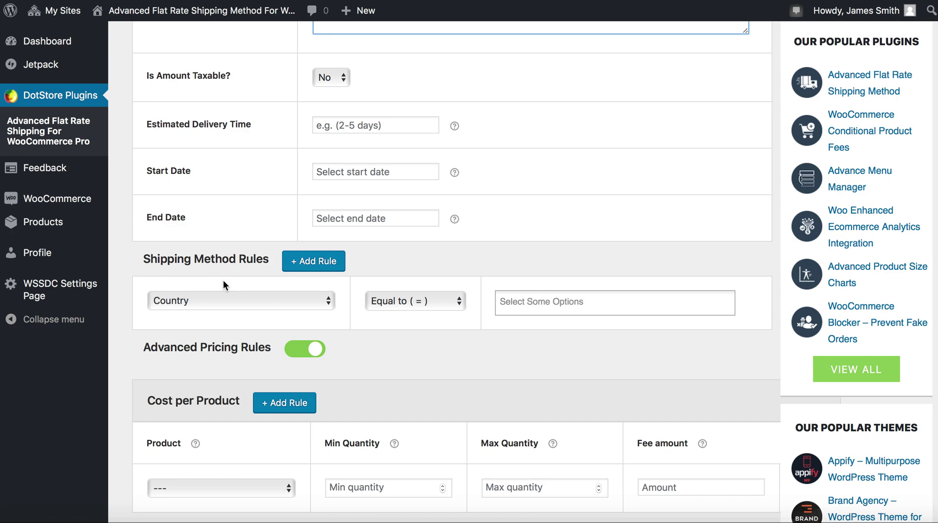
pyautogui.click(269, 301)
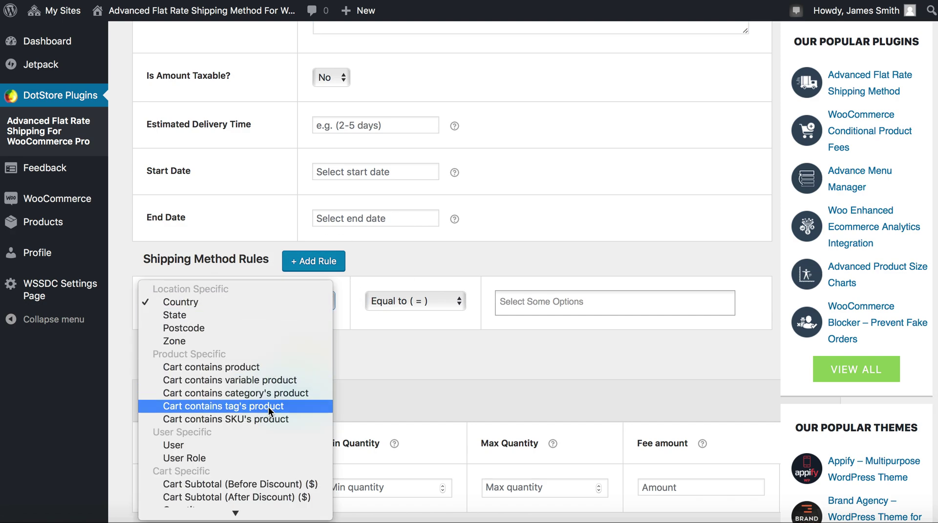
pyautogui.click(262, 341)
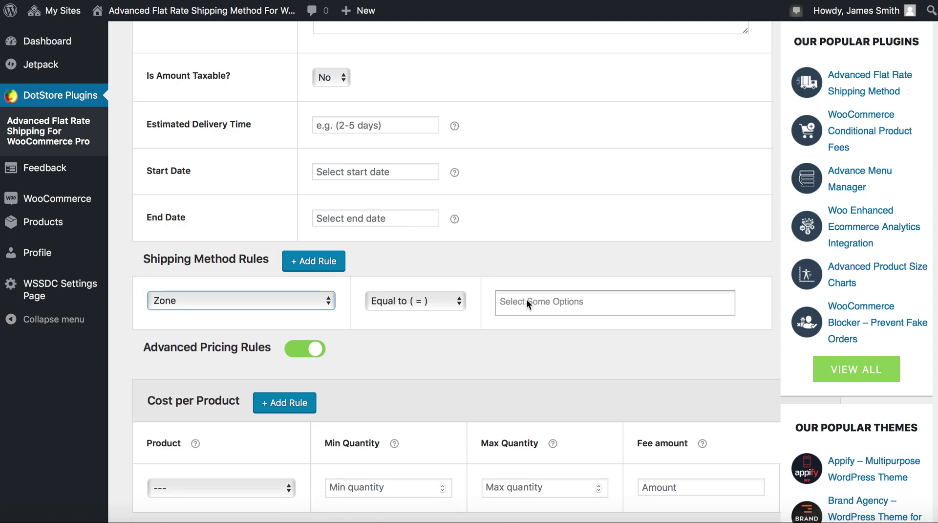
pyautogui.click(527, 300)
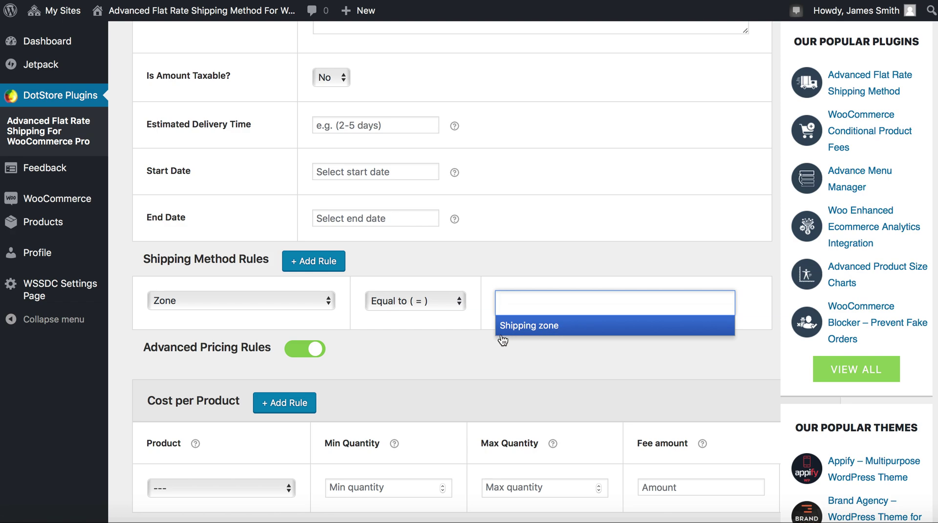
pyautogui.click(529, 326)
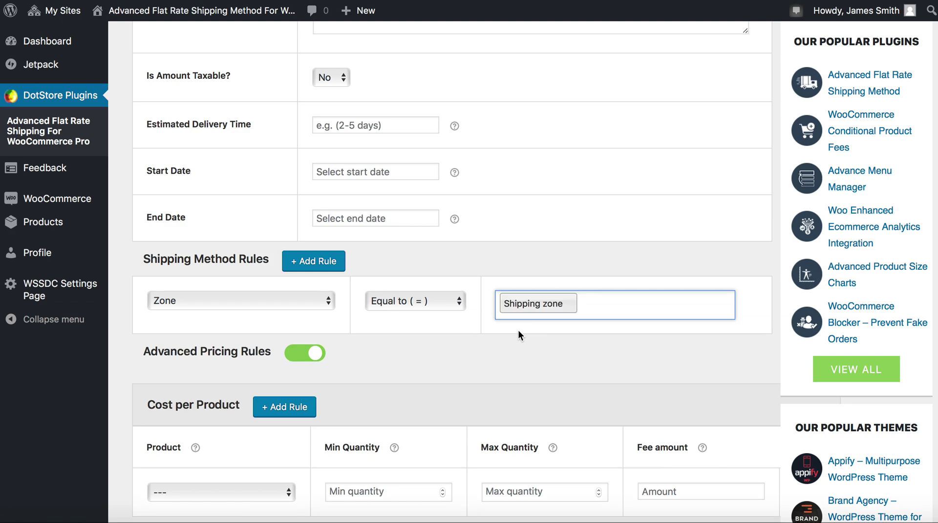
# Turn off Advanced Pricing Rules and save the 'Shipping Zone by Country' method
pyautogui.scroll(-5, 372, 375)
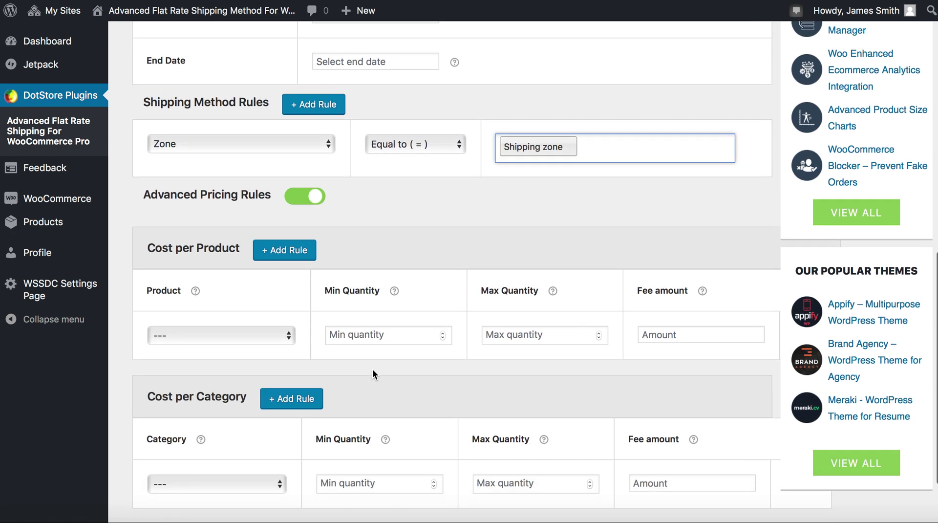
pyautogui.scroll(-2, 373, 374)
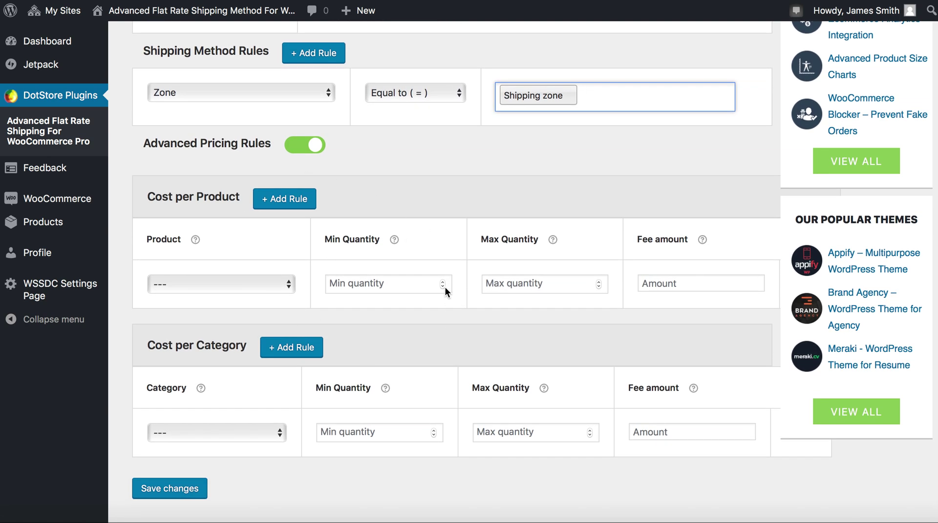
pyautogui.click(311, 149)
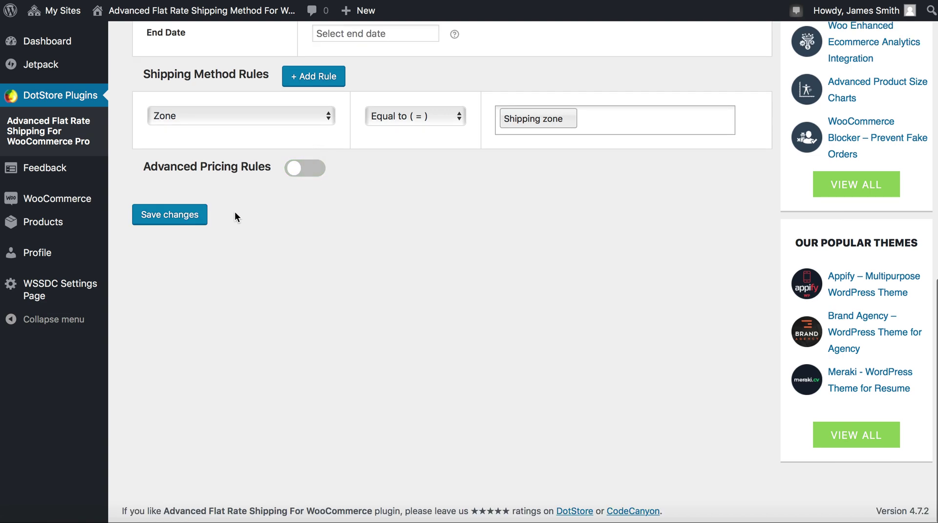
pyautogui.click(180, 216)
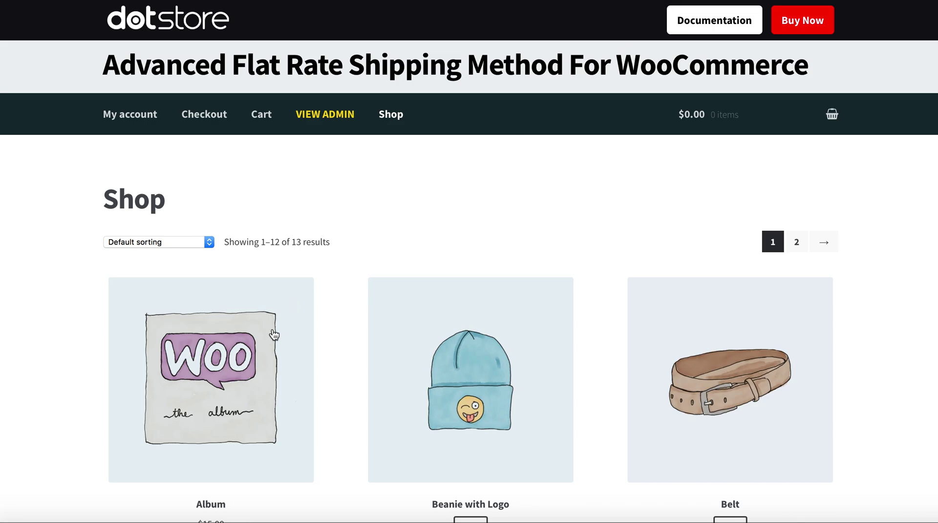
# Add the Belt to the cart and view Cart totals, which show no shipping methods
pyautogui.scroll(-4, 272, 333)
pyautogui.click(718, 384)
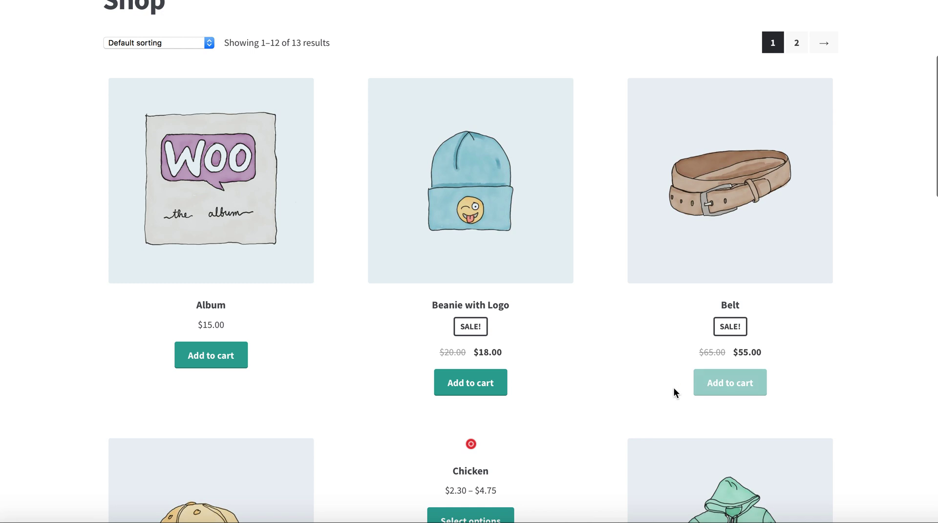
pyautogui.scroll(-1, 676, 370)
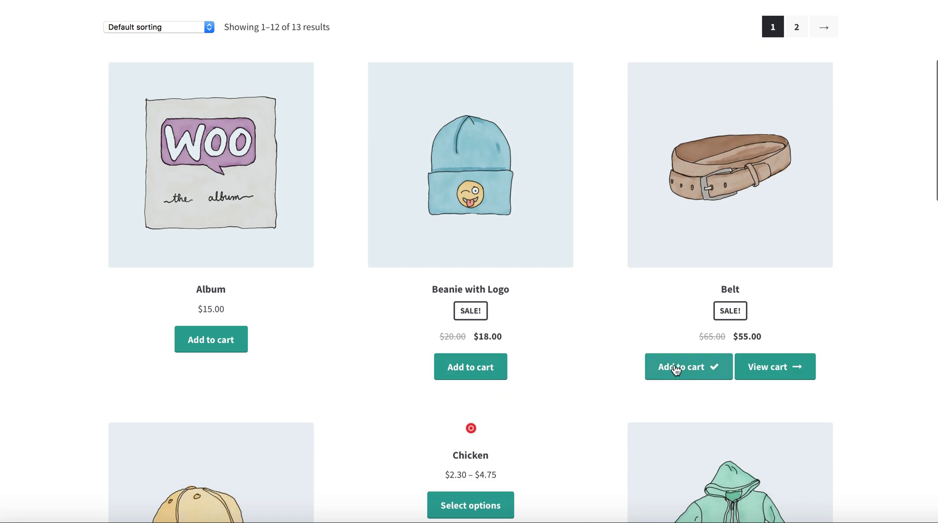
pyautogui.click(776, 374)
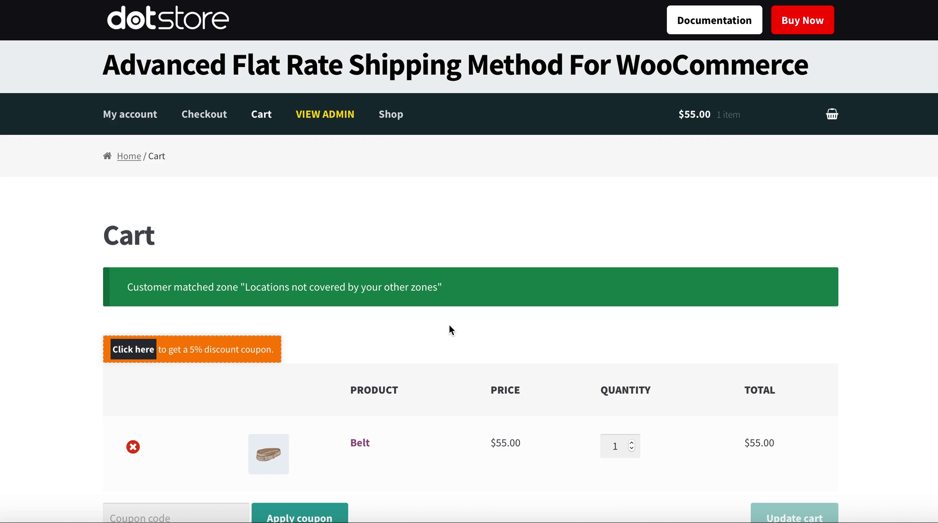
pyautogui.scroll(-7, 433, 336)
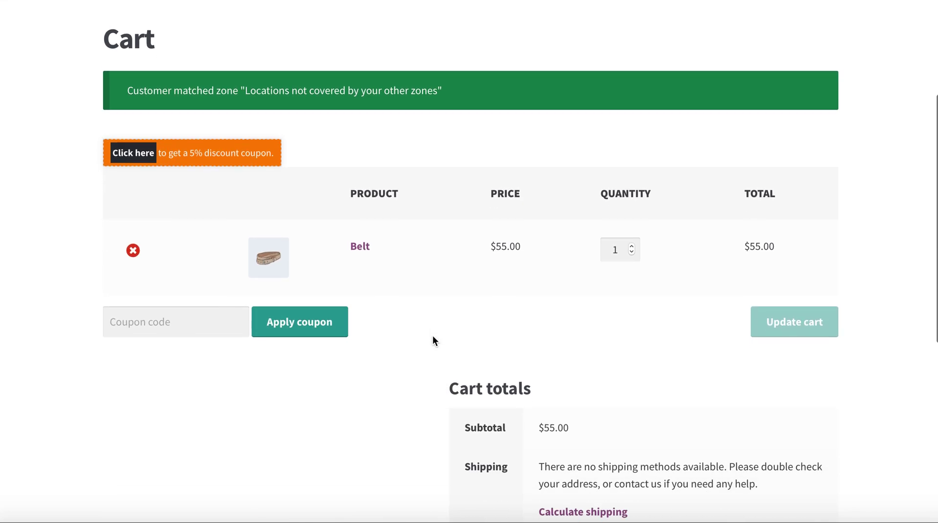
pyautogui.scroll(-2, 433, 337)
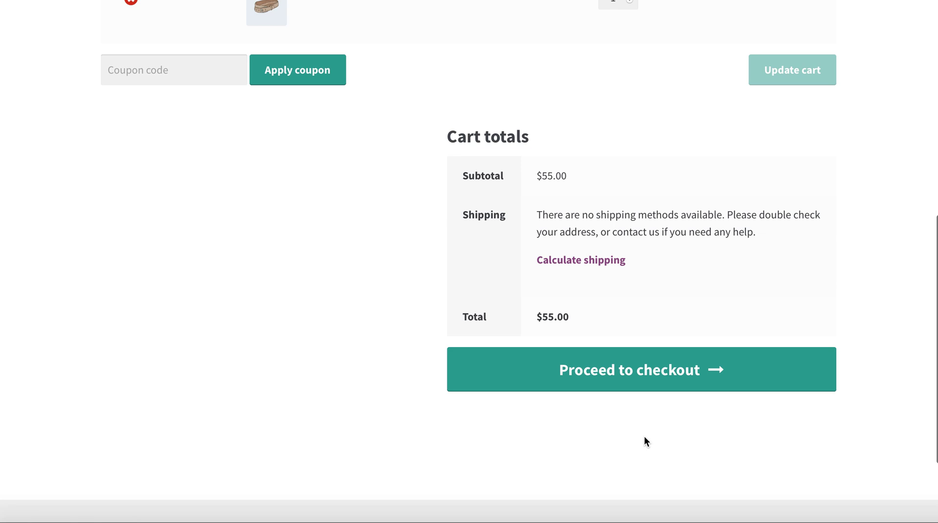
pyautogui.scroll(-1, 645, 436)
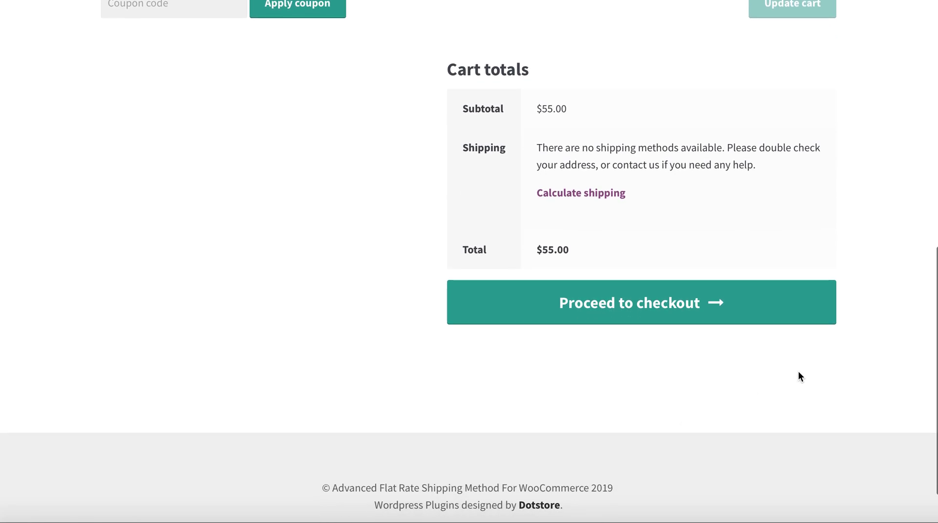
# Set the shipping destination to British Columbia, Canada and clear the postcode
pyautogui.click(582, 194)
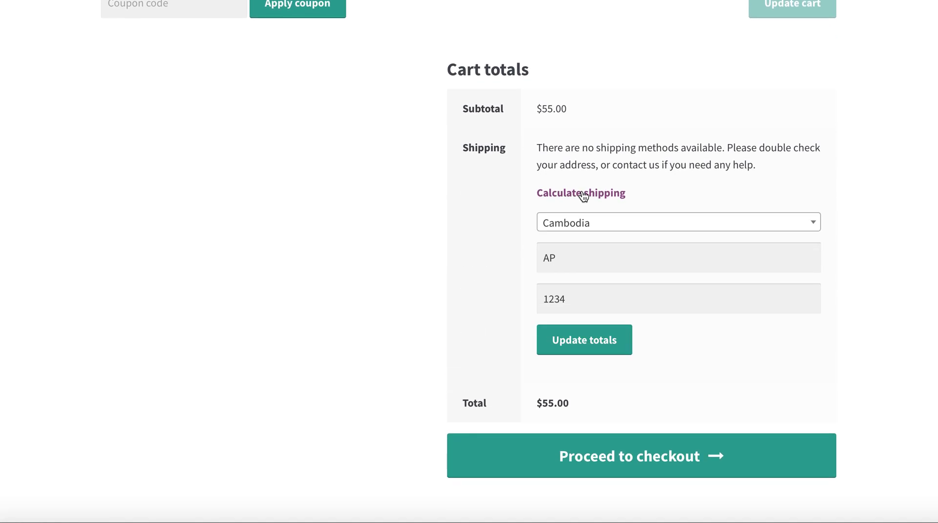
pyautogui.click(591, 230)
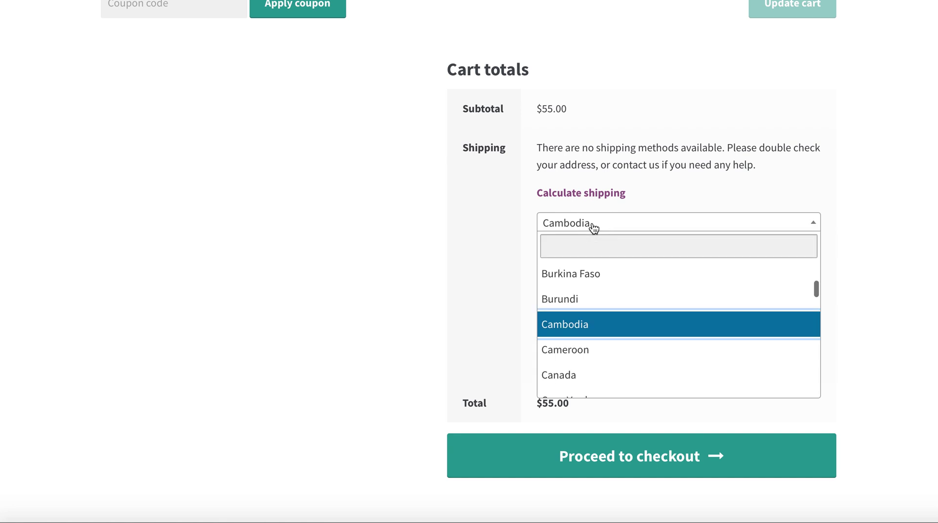
pyautogui.write('cana')
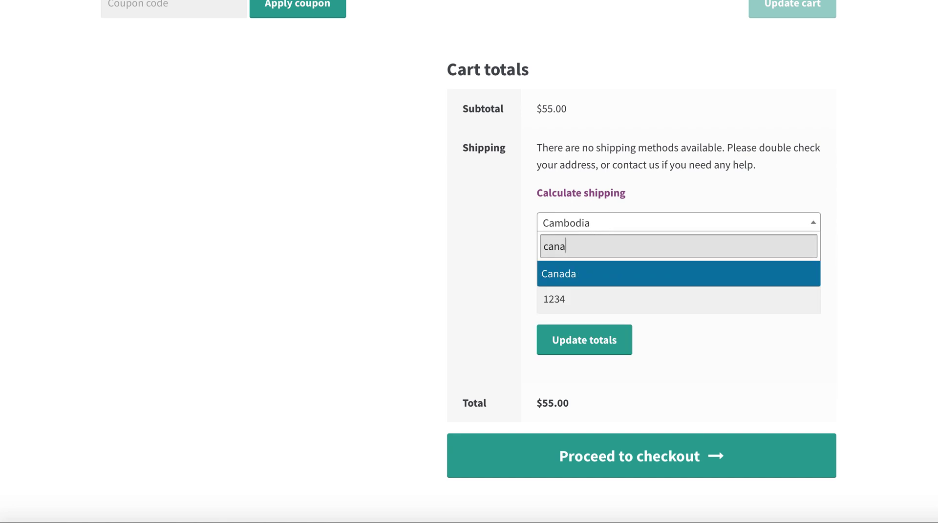
pyautogui.click(594, 277)
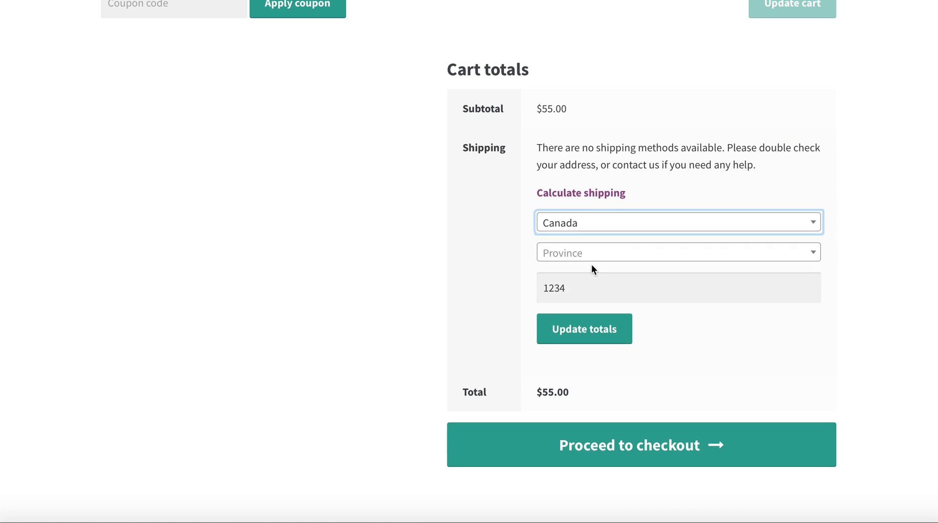
pyautogui.click(597, 255)
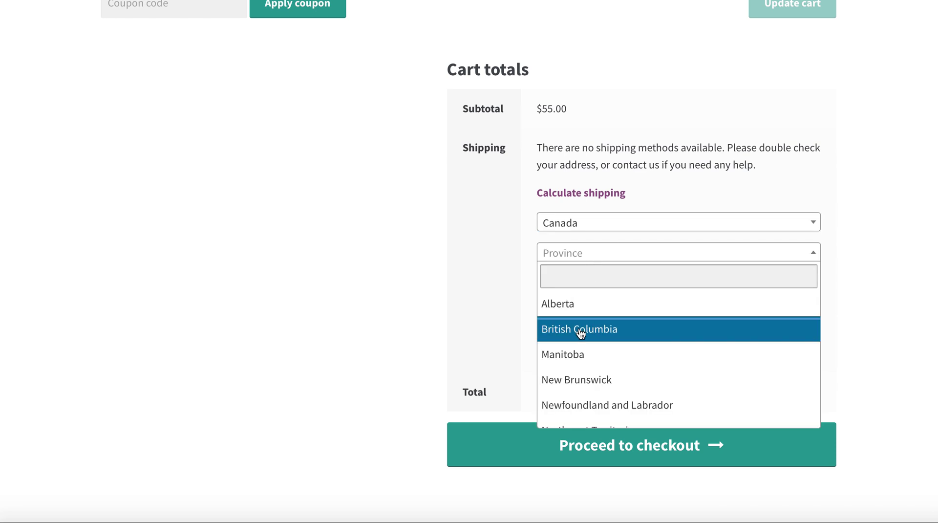
pyautogui.click(581, 330)
pyautogui.doubleClick(563, 290)
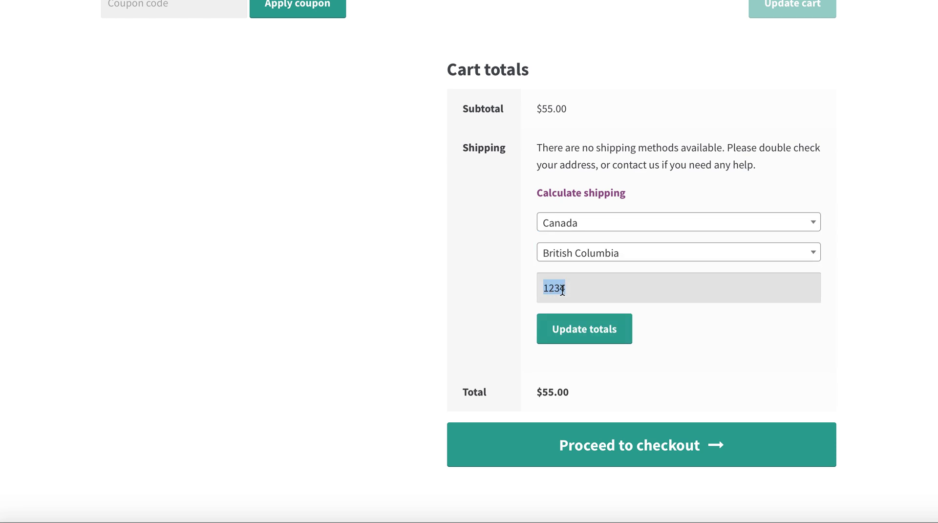
pyautogui.press('BackSpace')
# Keep British Columbia, update totals, and confirm the $8.00 zone shipping charge
pyautogui.click(593, 250)
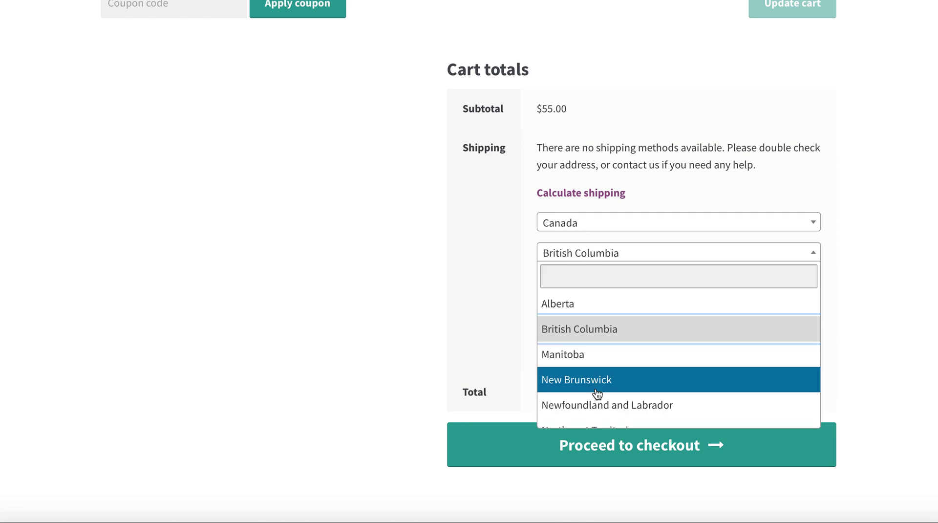
pyautogui.scroll(-4, 596, 392)
pyautogui.click(503, 265)
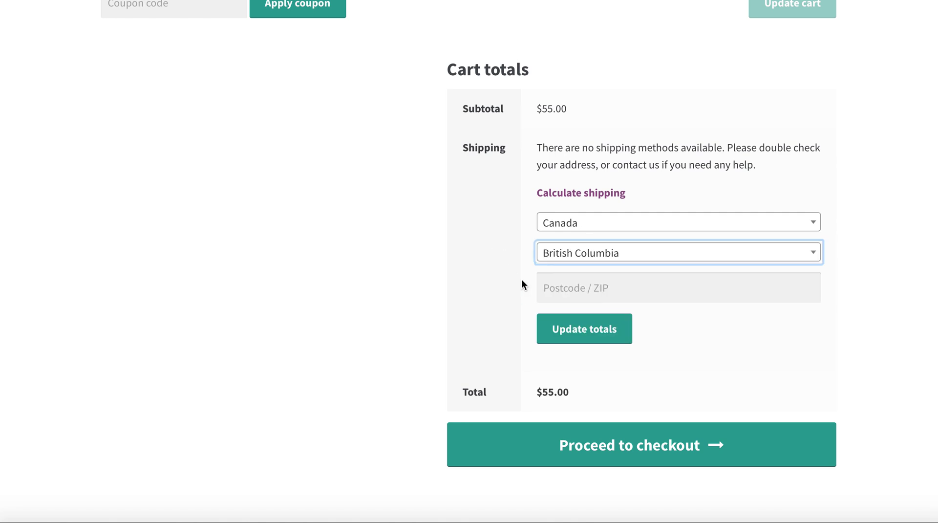
pyautogui.click(592, 330)
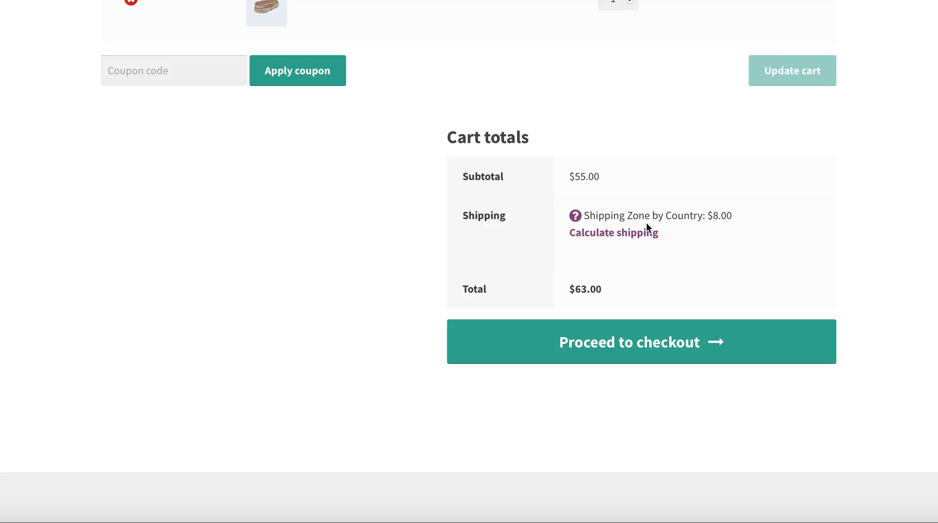
pyautogui.moveTo(659, 215); pyautogui.dragTo(732, 215)
pyautogui.click(732, 215)
pyautogui.moveTo(576, 216)
# Change the shipping country to United States (US) in the calculator
pyautogui.click(640, 232)
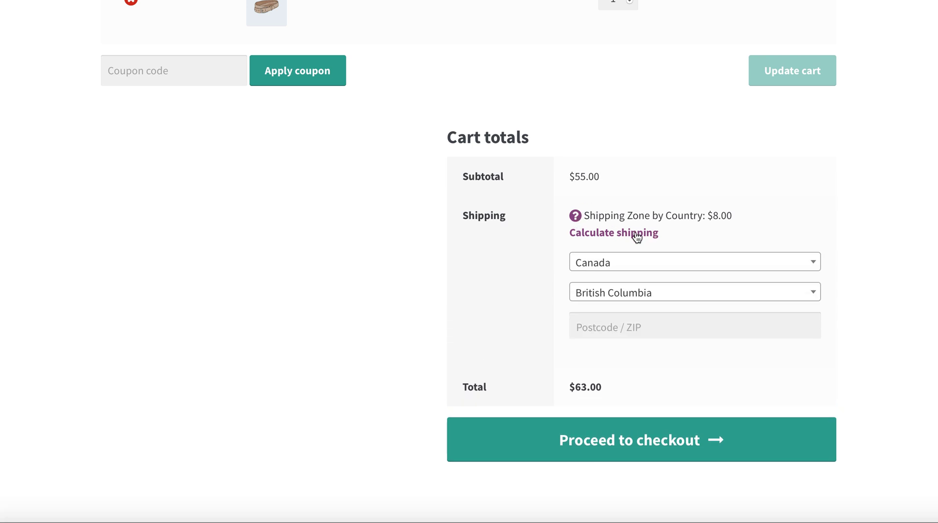
pyautogui.click(633, 263)
pyautogui.write('unte')
pyautogui.press('BackSpace')
pyautogui.press('BackSpace')
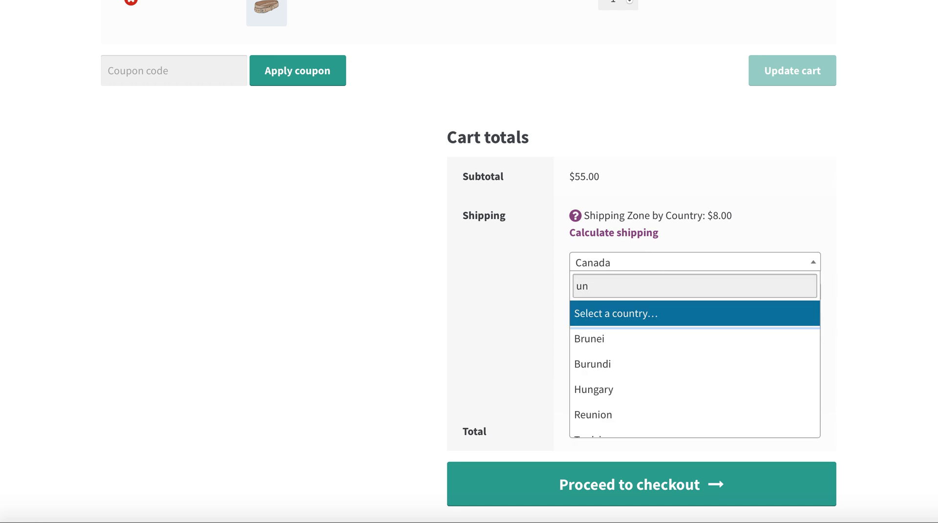
pyautogui.write('ite')
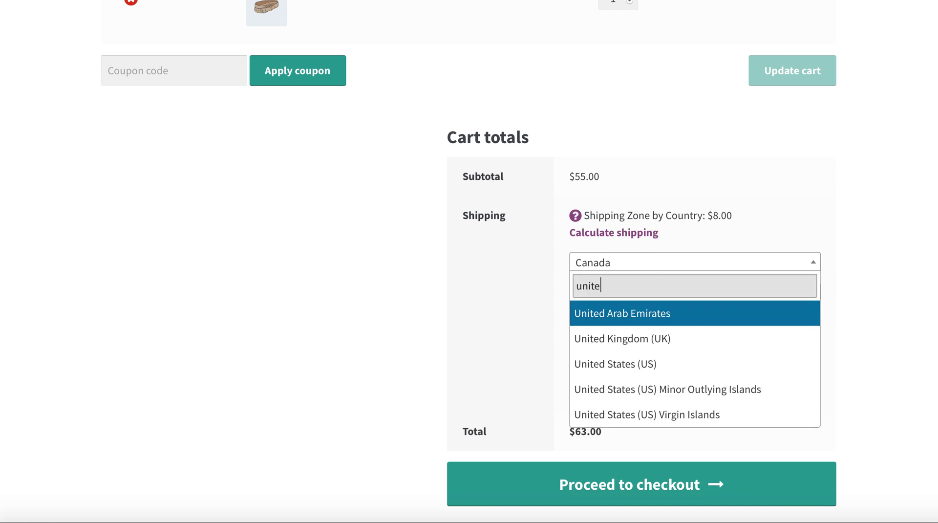
pyautogui.click(634, 372)
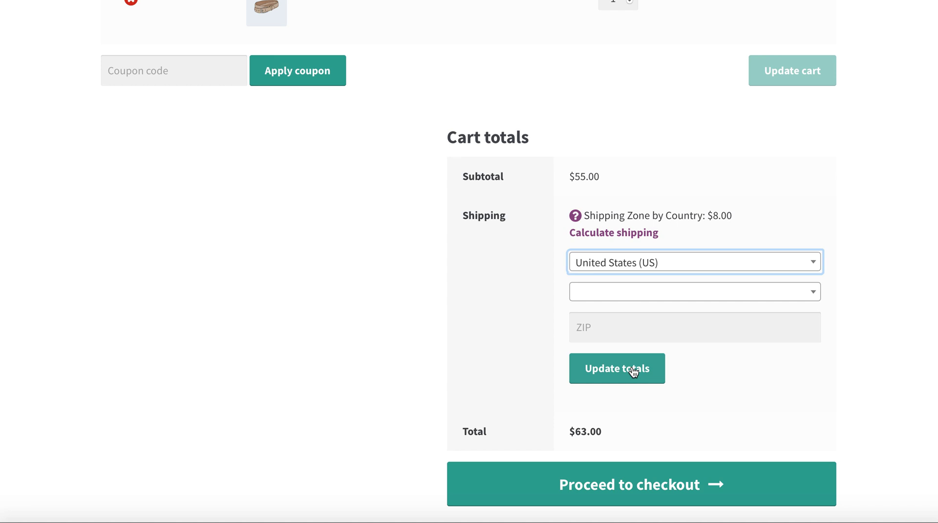
# Choose Florida and update totals, keeping $8.00 shipping and a $63.00 total
pyautogui.click(636, 298)
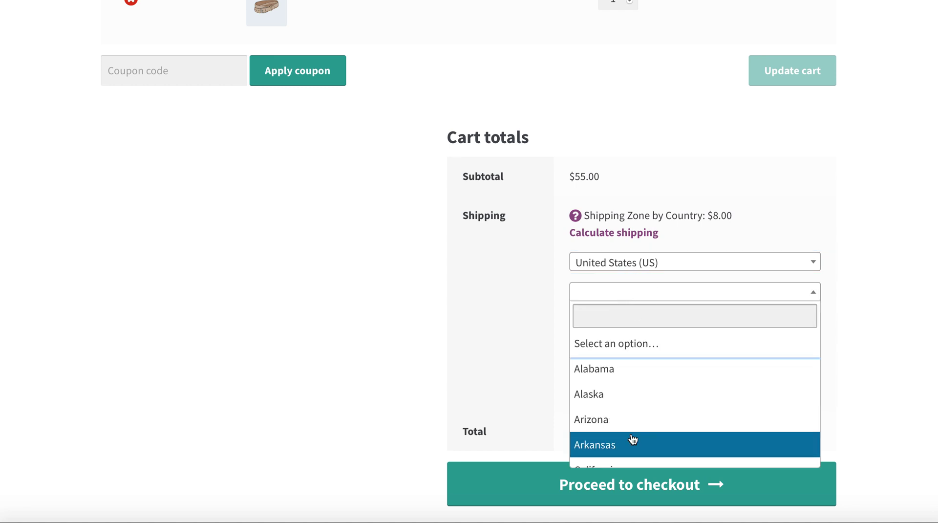
pyautogui.scroll(-3, 633, 439)
pyautogui.scroll(-2, 630, 438)
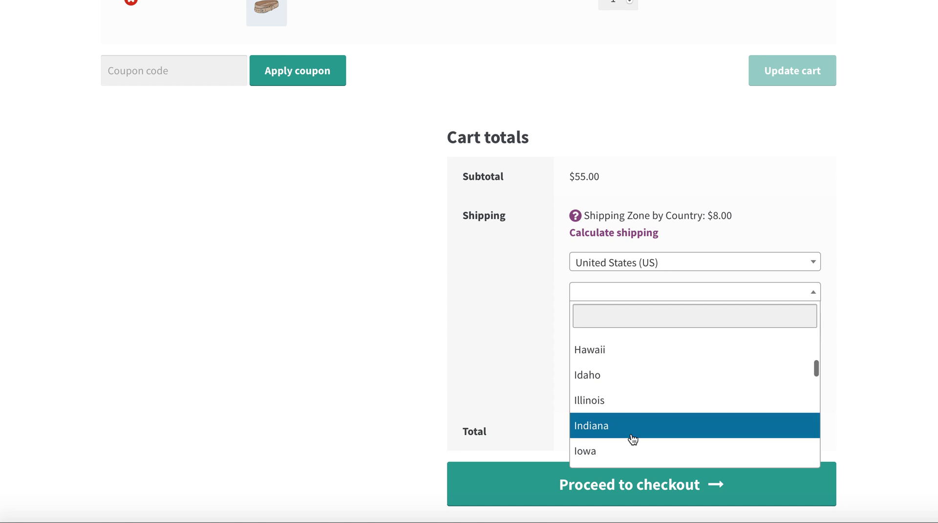
pyautogui.scroll(3, 630, 438)
pyautogui.click(601, 419)
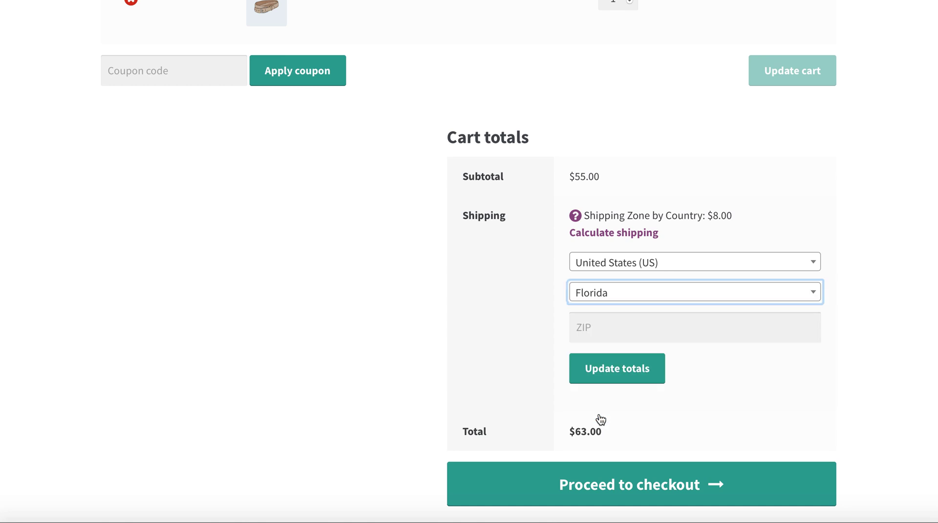
pyautogui.click(599, 367)
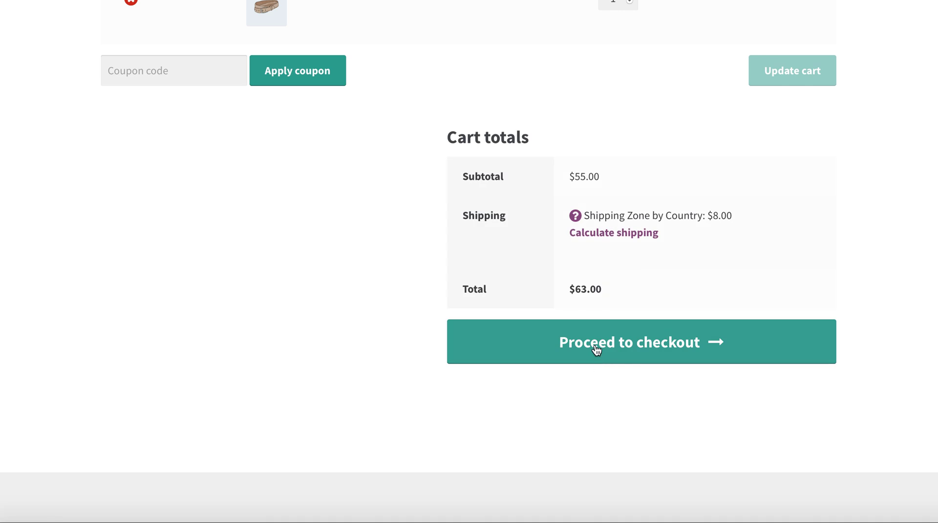
# Recalculate for United Arab Emirates, leaving no shipping and a $55.00 total
pyautogui.click(620, 237)
pyautogui.click(623, 263)
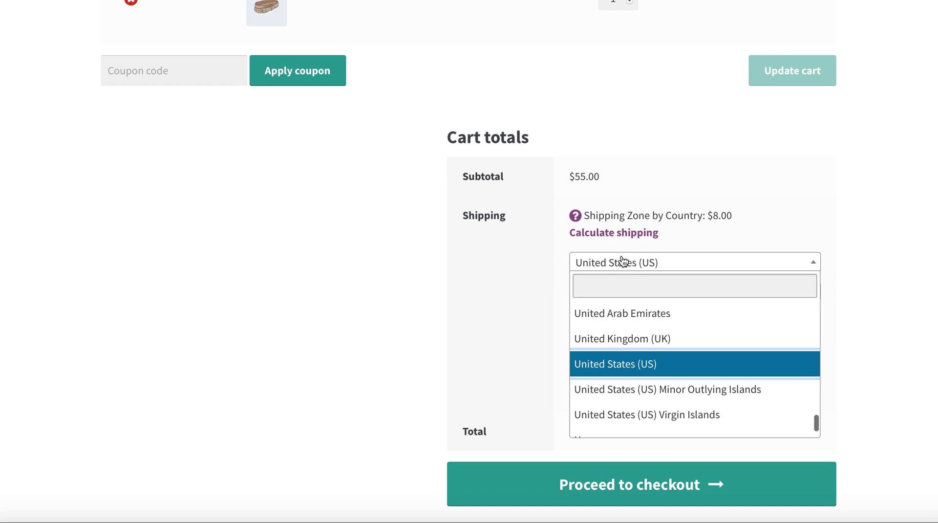
pyautogui.click(625, 312)
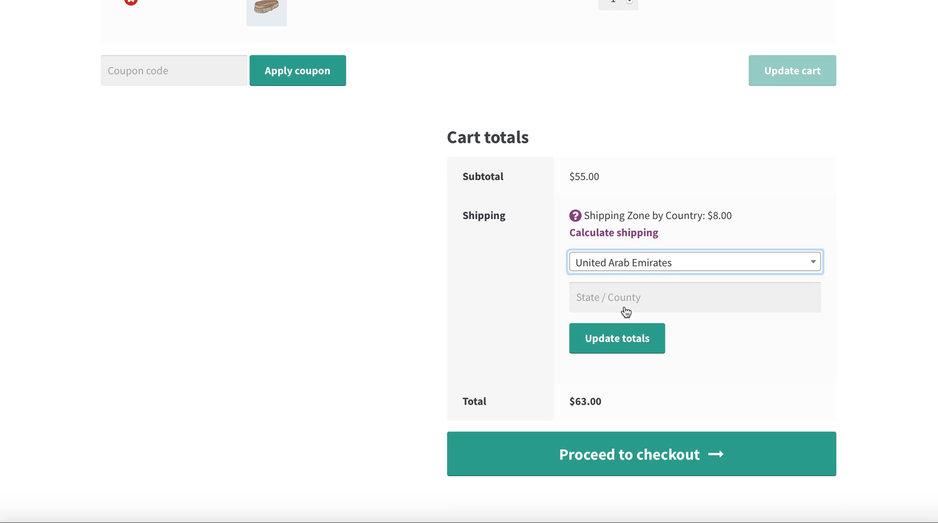
pyautogui.click(626, 340)
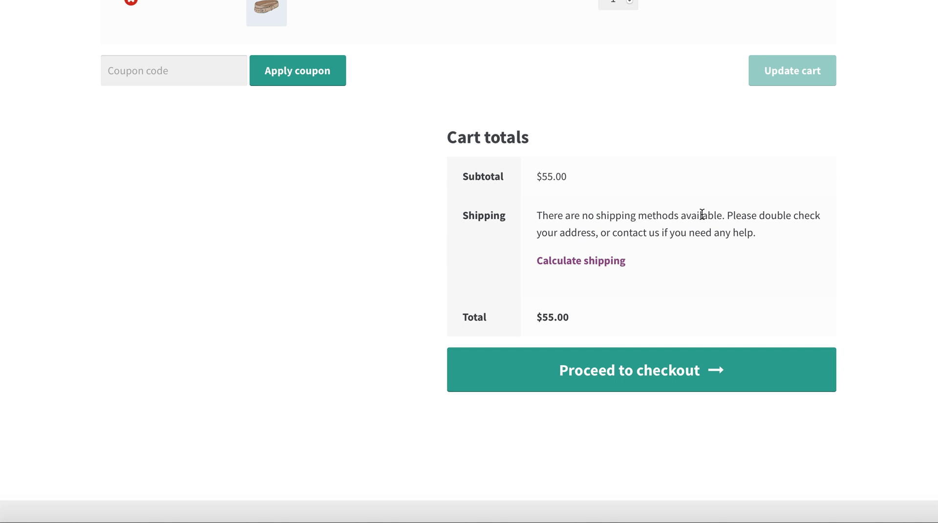
# Switch the shipping country back to Canada and update totals
pyautogui.click(614, 261)
pyautogui.click(618, 290)
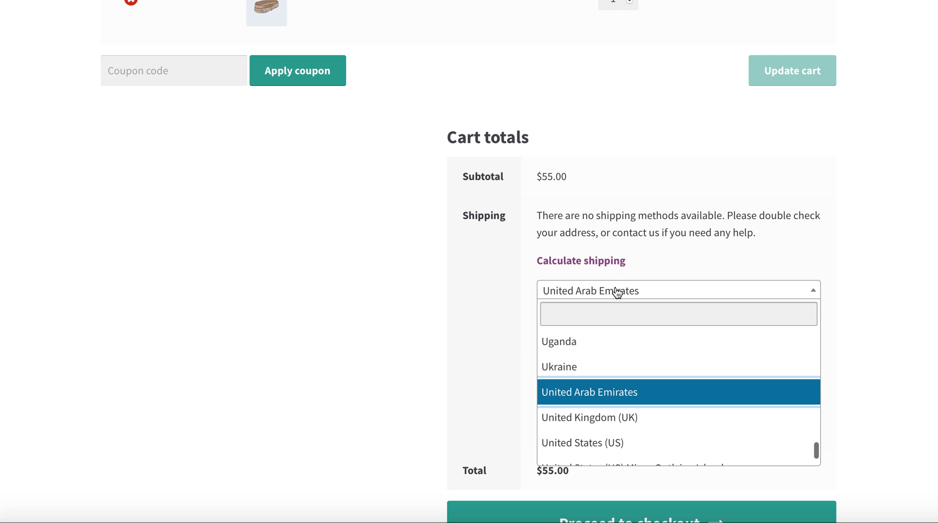
pyautogui.write('cana')
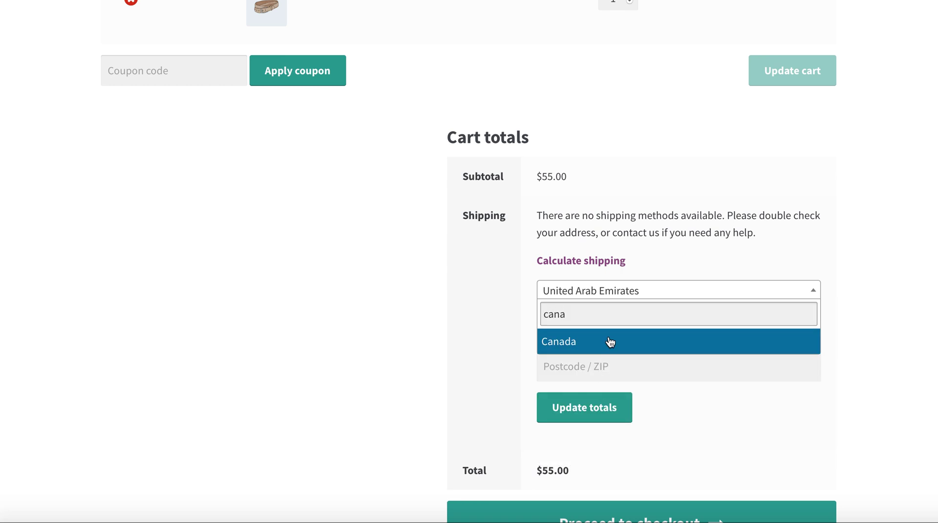
pyautogui.click(611, 342)
pyautogui.click(592, 397)
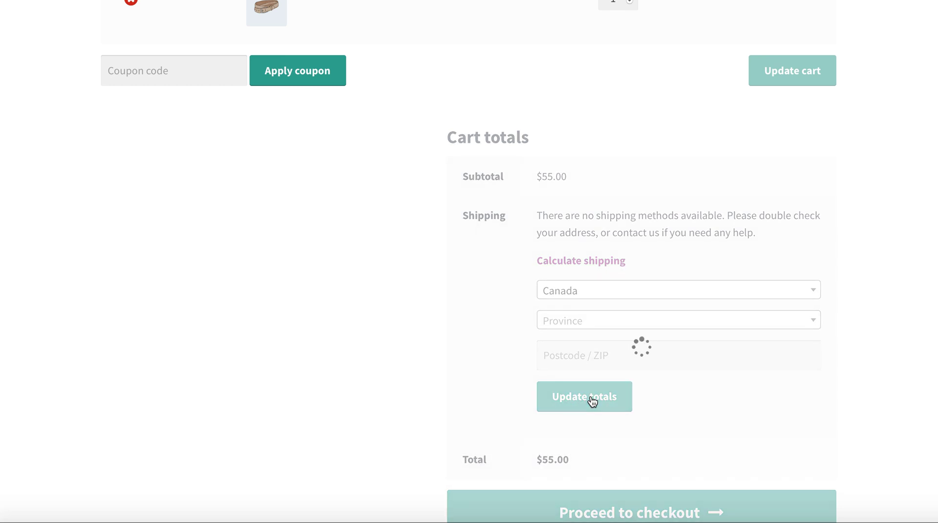